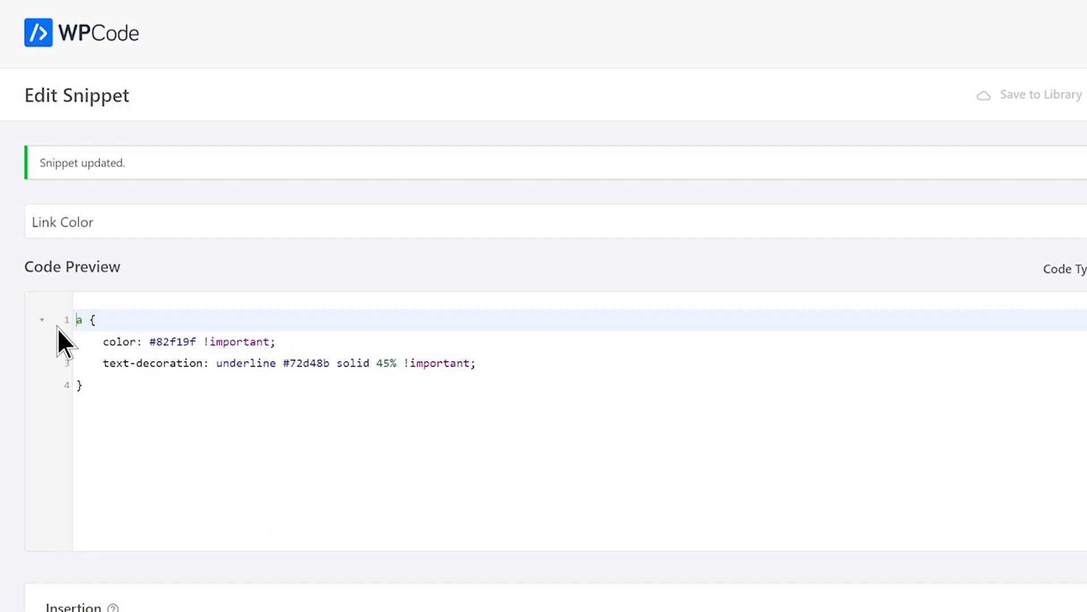
View the Content Test post on the front end, where 'link from this page' shows green.
text(.entry)
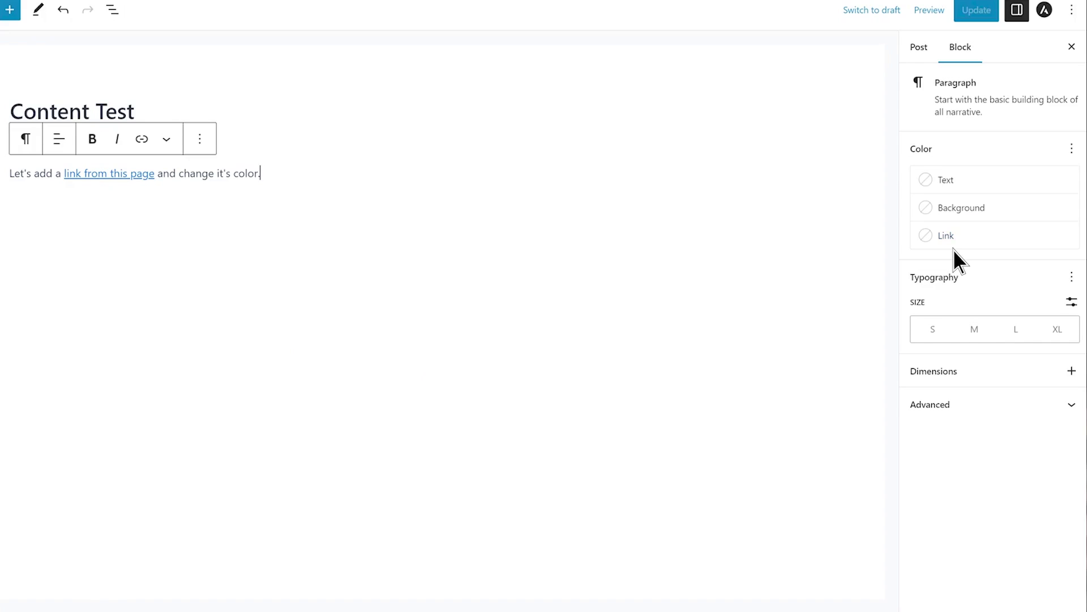
Select the paragraph holding the link to show its Text, Background and Link color options.
click(953, 249)
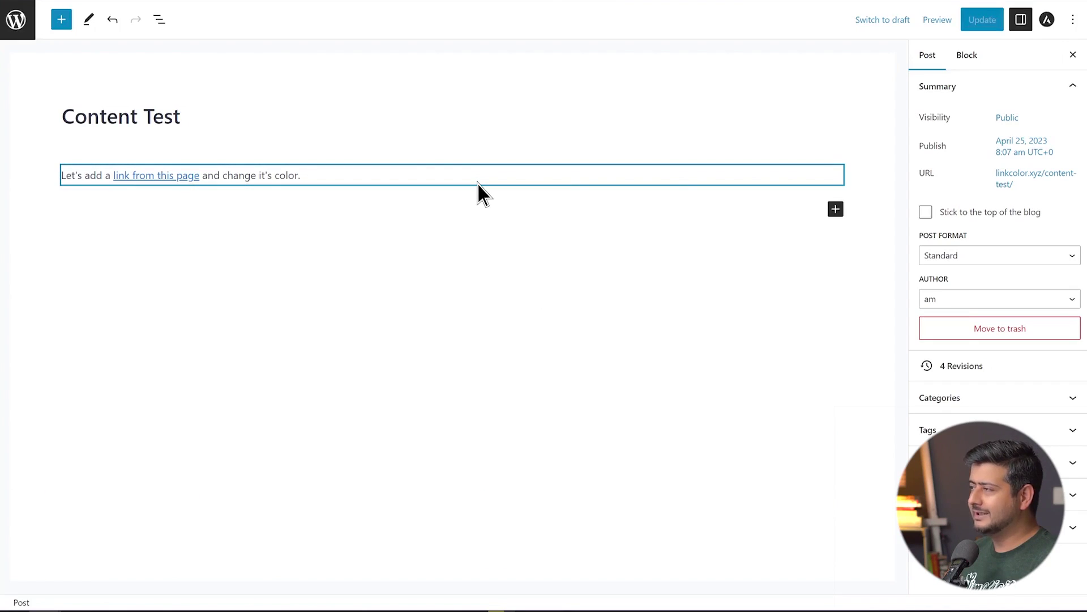
click(141, 185)
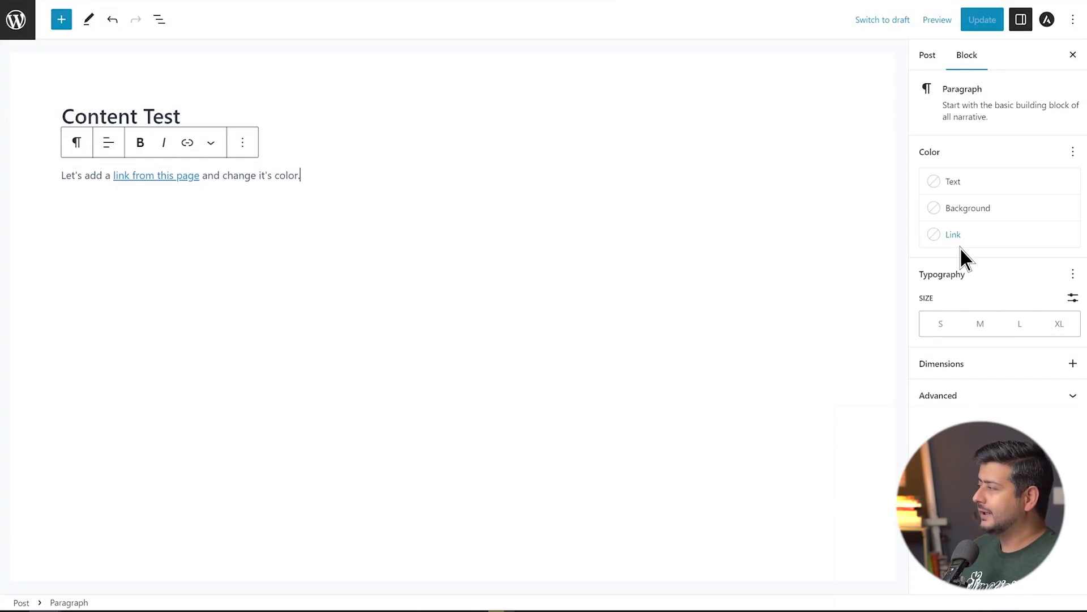
Color the paragraph's 'link from this page' link Vivid green cyan (00D084).
click(961, 248)
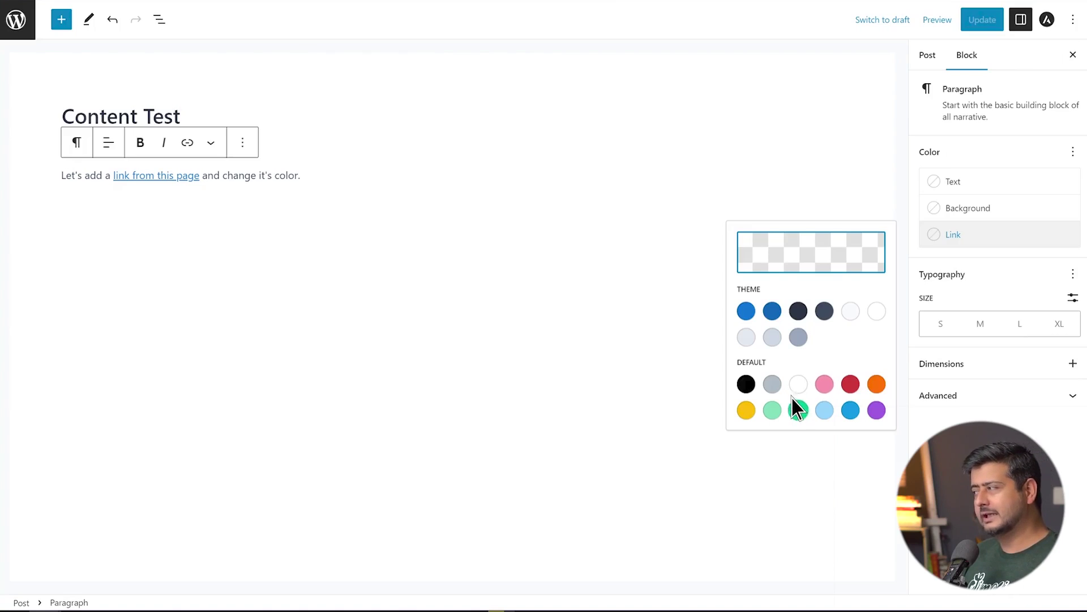
click(798, 411)
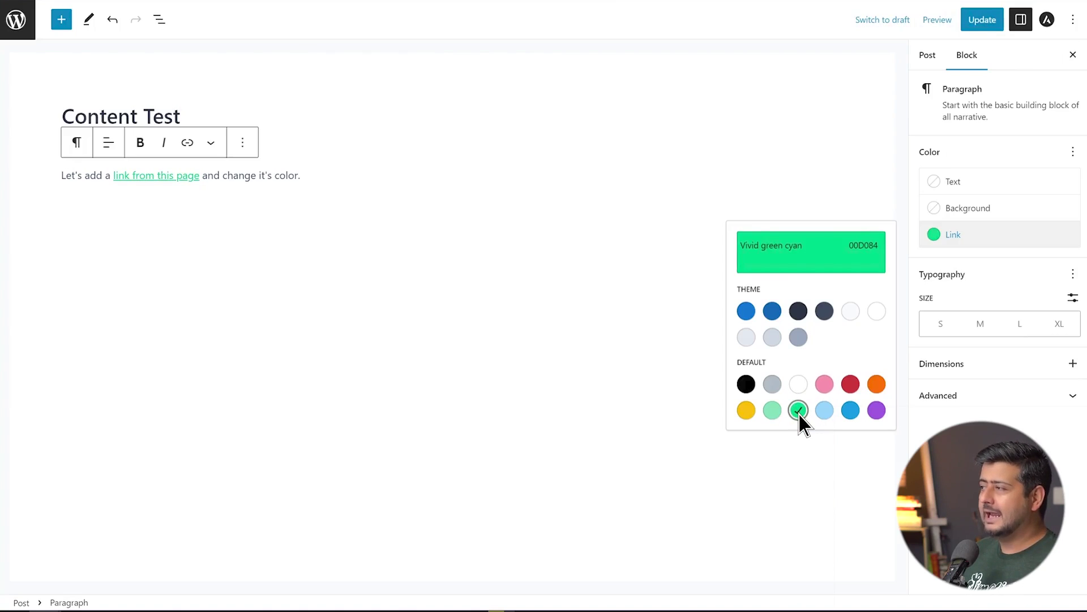
click(331, 175)
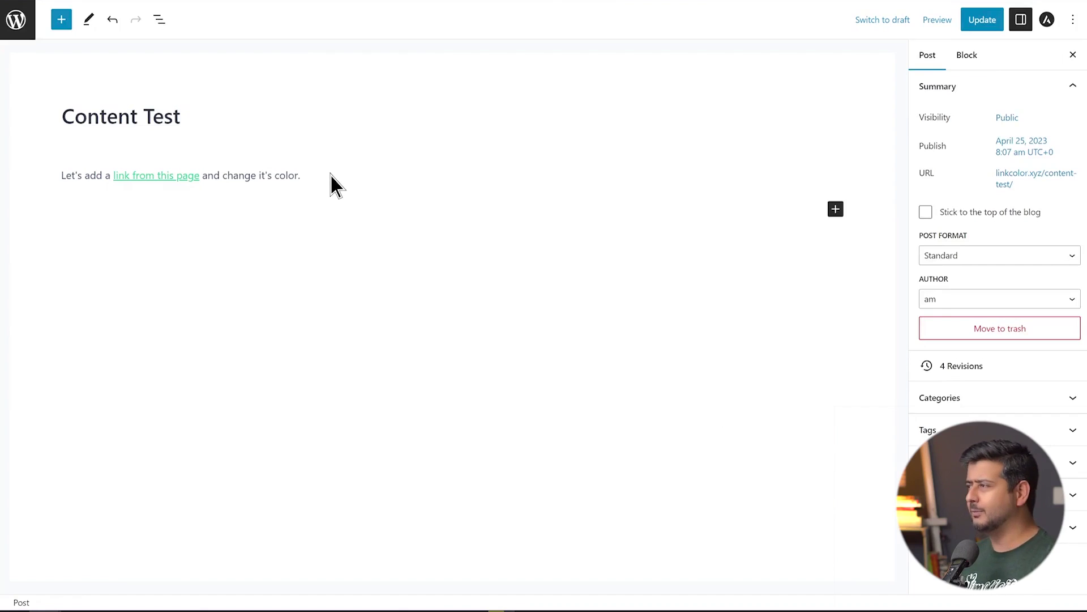
click(330, 175)
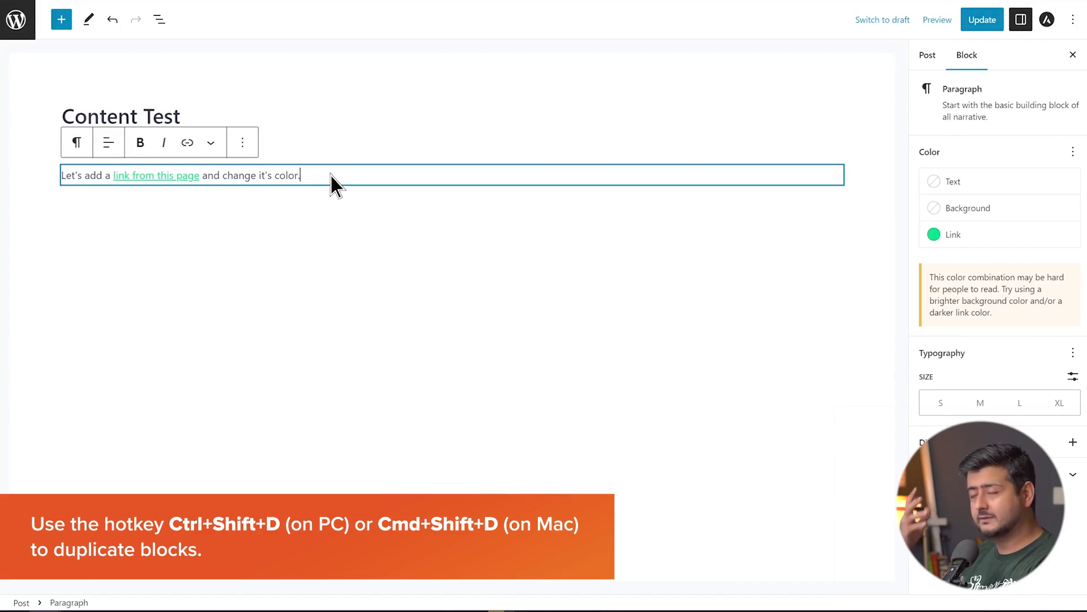
Duplicate the green-link paragraph and add a new paragraph reading 'Another one'.
key(ctrl+shift+d)
key(Escape)
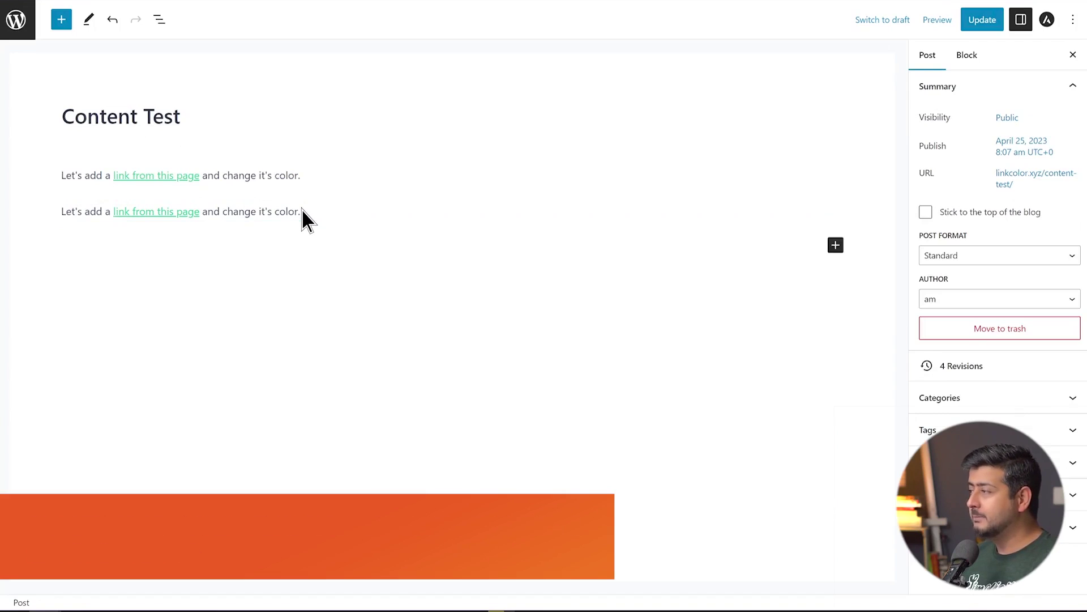
click(835, 246)
click(868, 335)
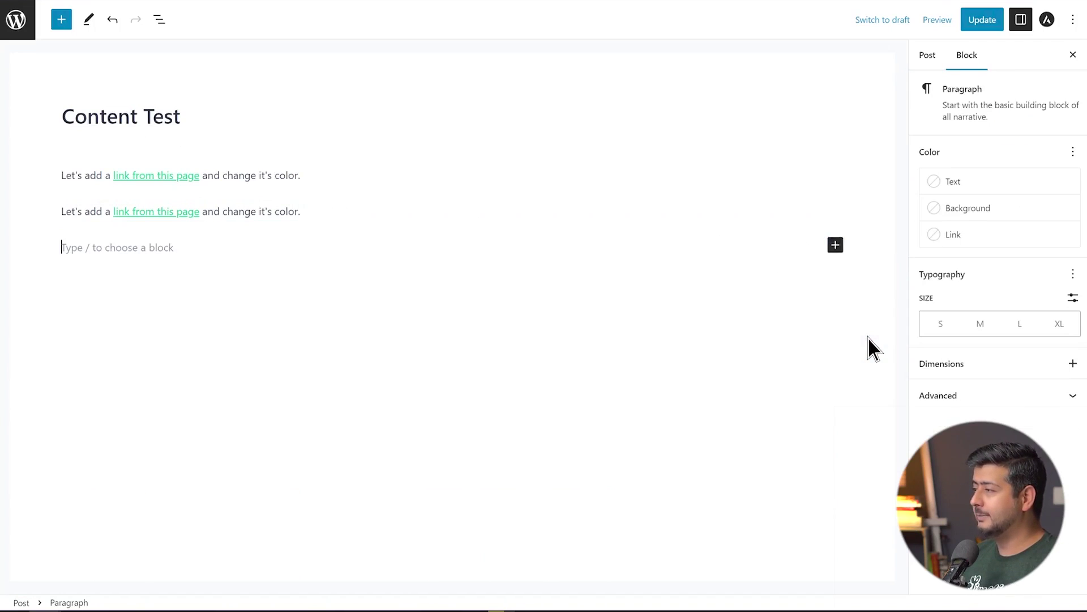
text(Another)
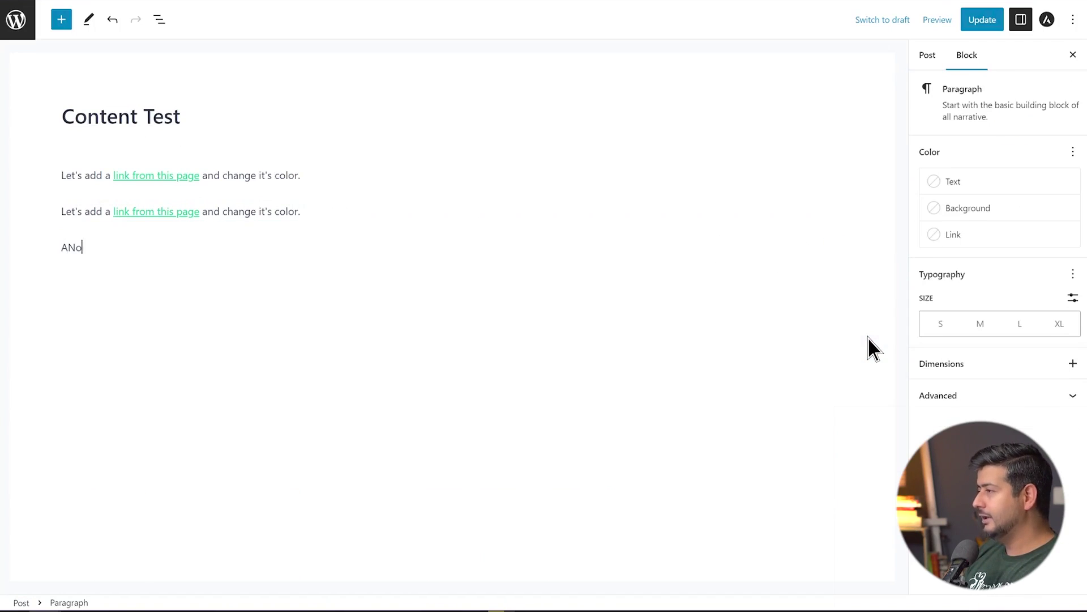
key(BackSpace)
key(BackSpace)
key(BackSpace)
key(BackSpace)
key(BackSpace)
key(BackSpace)
text(nother one)
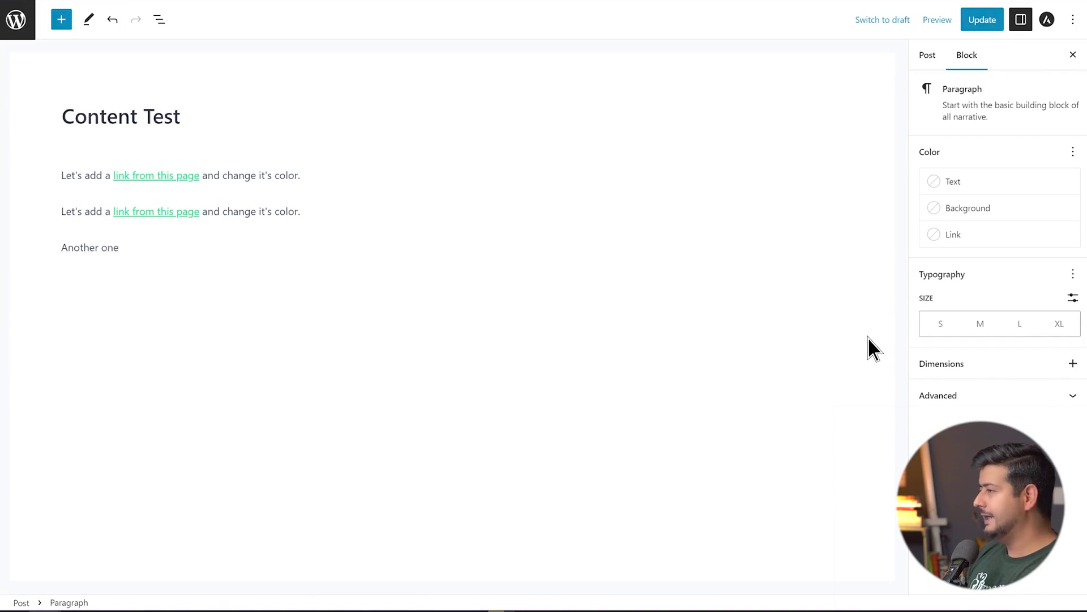
Link the text 'Another one' to https:wpbeginner.com.
key(ctrl+a)
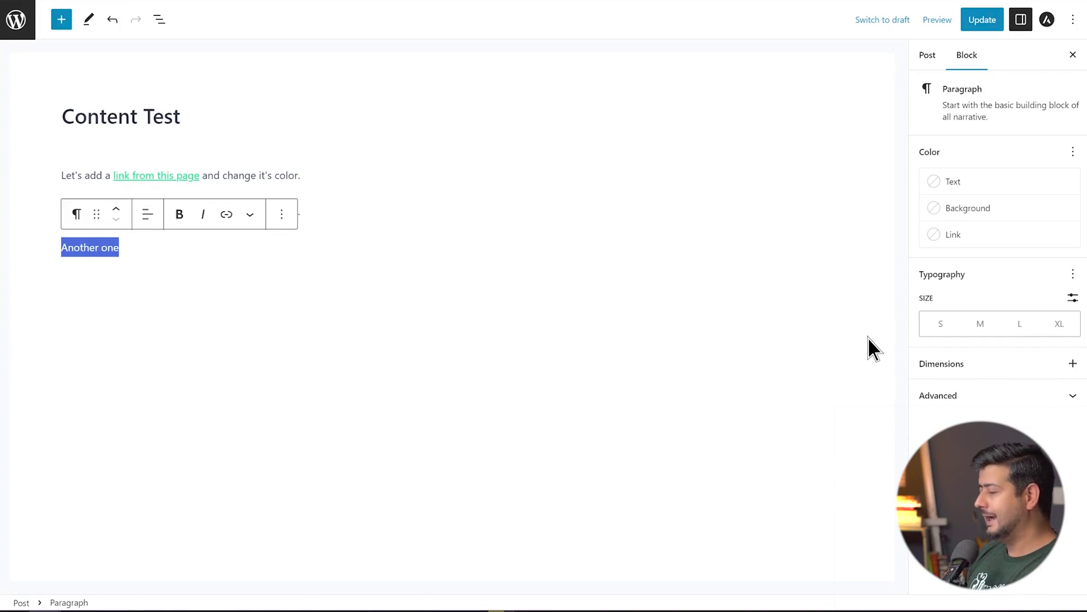
key(ctrl+k)
text(https:)
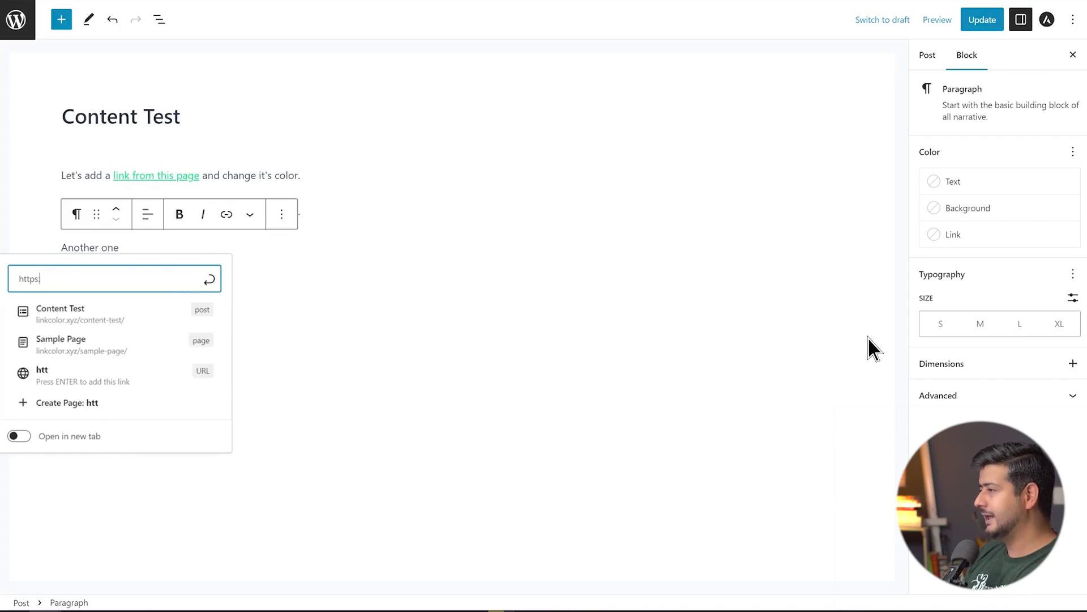
text(wpbeginn)
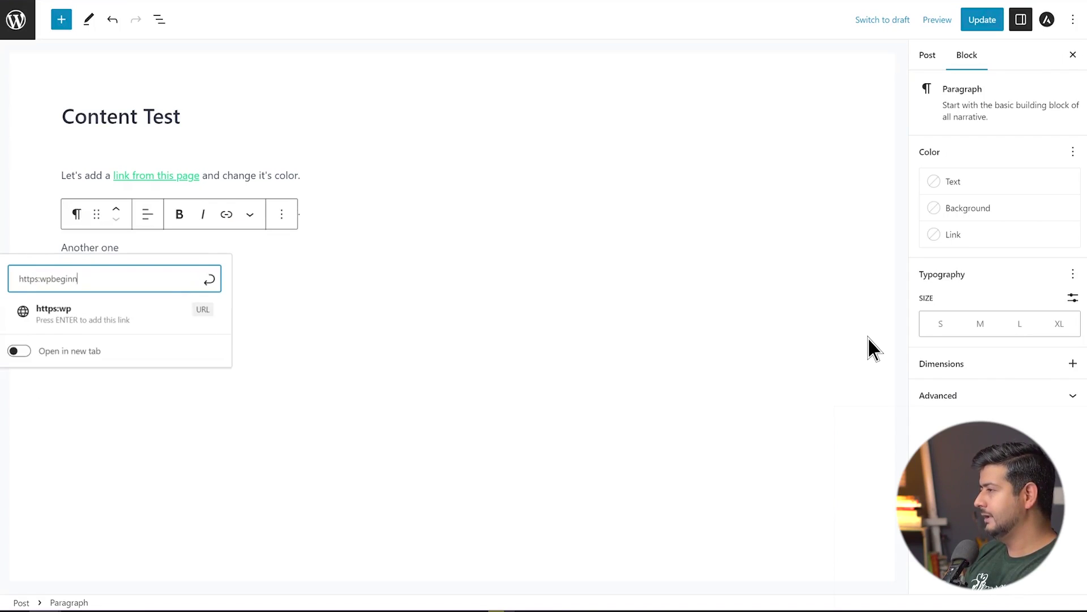
text(er.com)
key(Return)
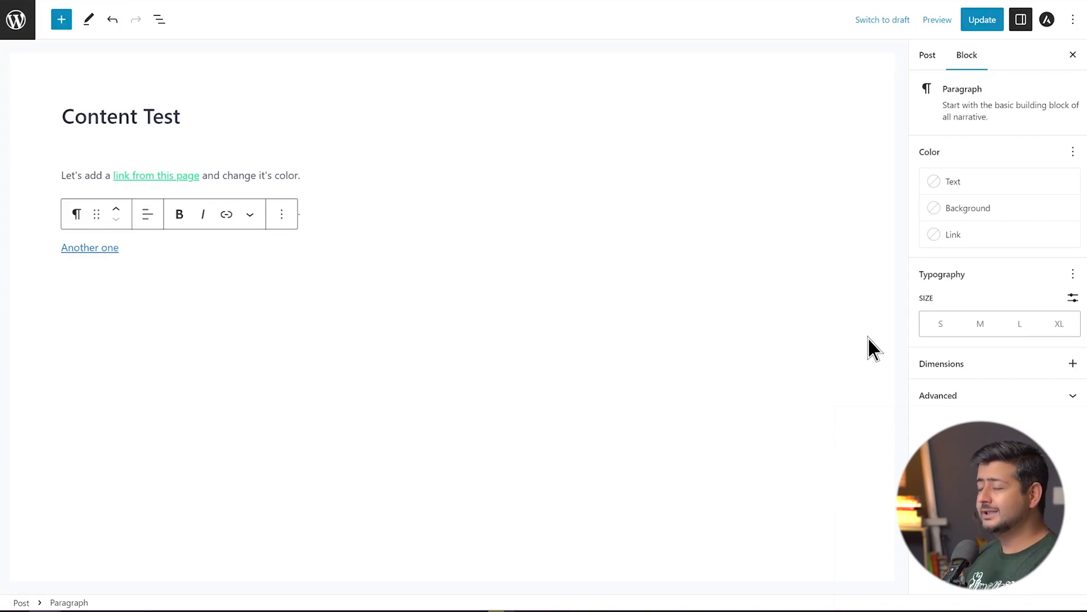
click(869, 337)
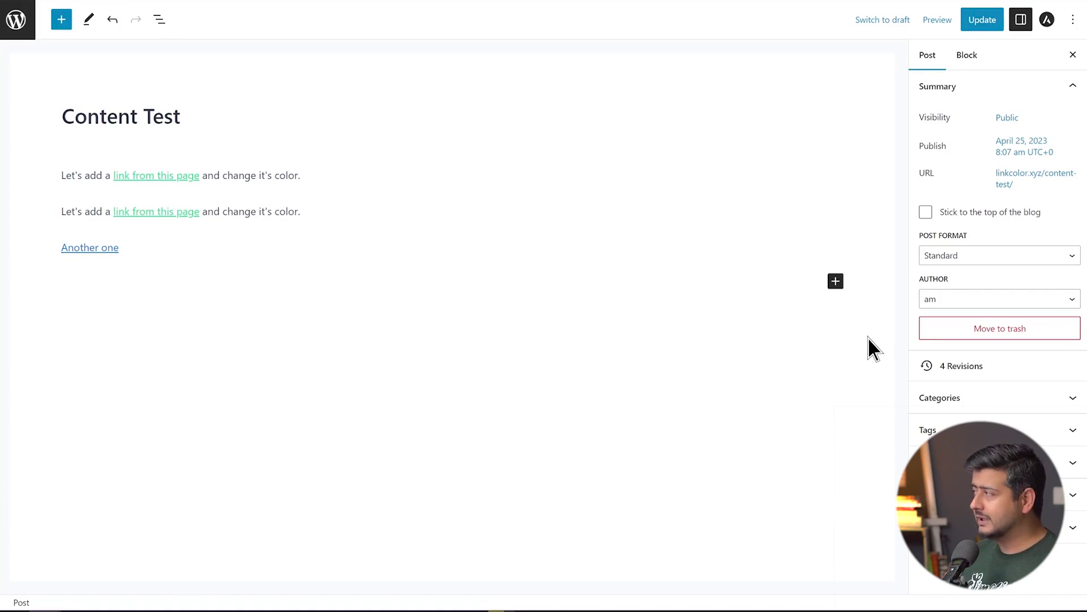
Update the post and reload the live page to check the new paragraphs.
click(985, 26)
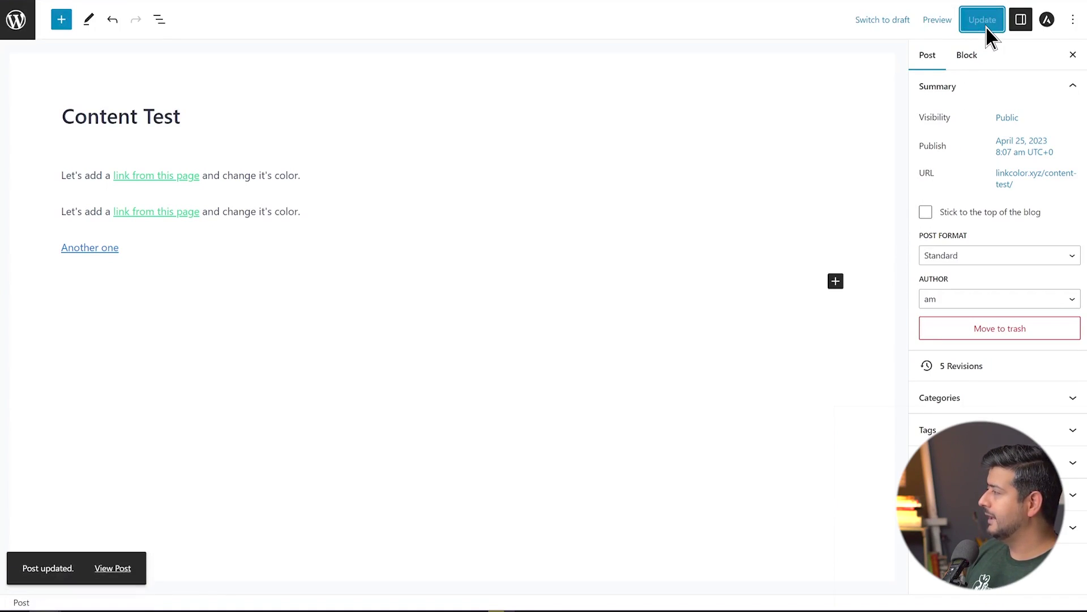
key(ctrl+Tab)
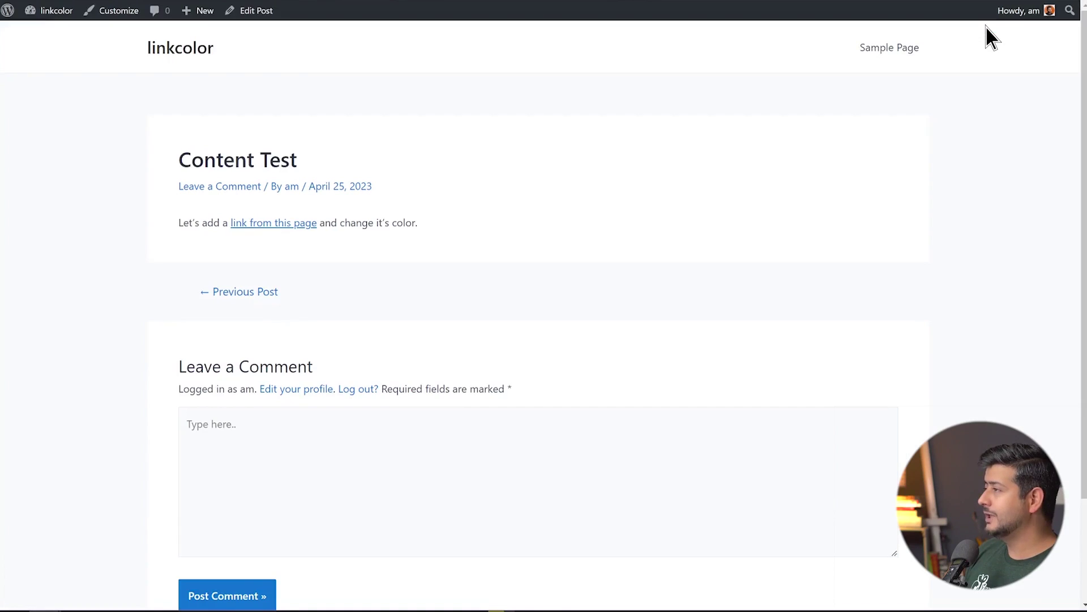
key(F5)
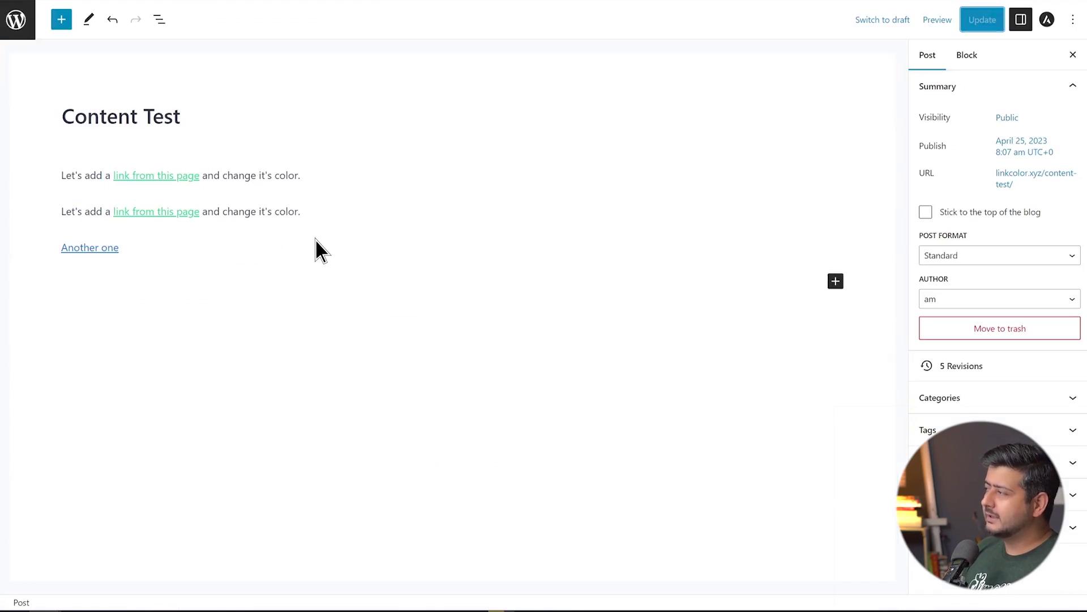
click(247, 172)
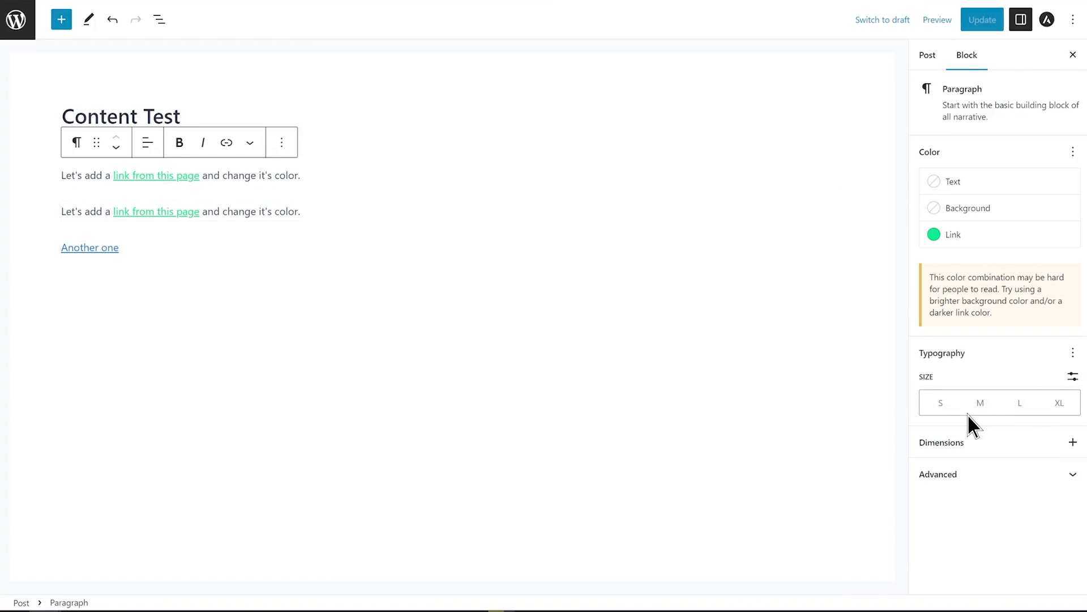
Recolor the 'Another one' link Light green cyan.
click(1072, 376)
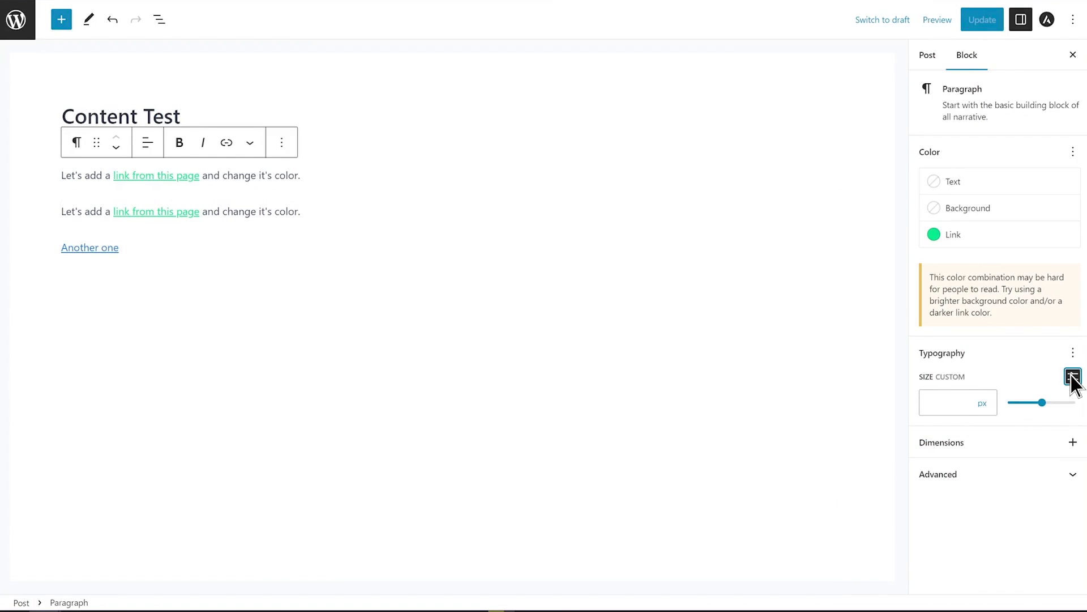
click(274, 248)
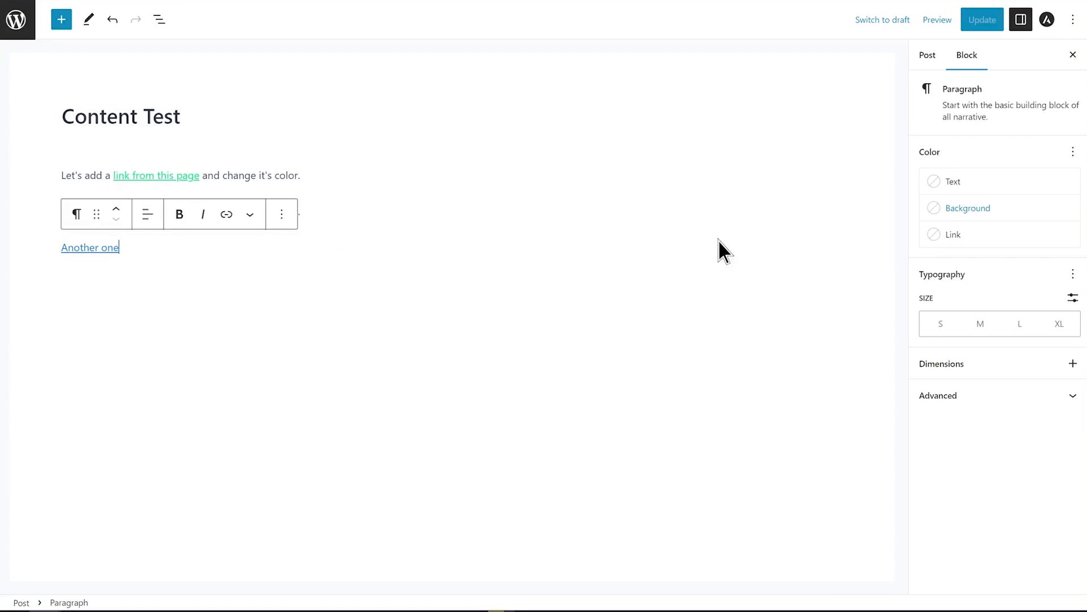
click(954, 238)
click(827, 411)
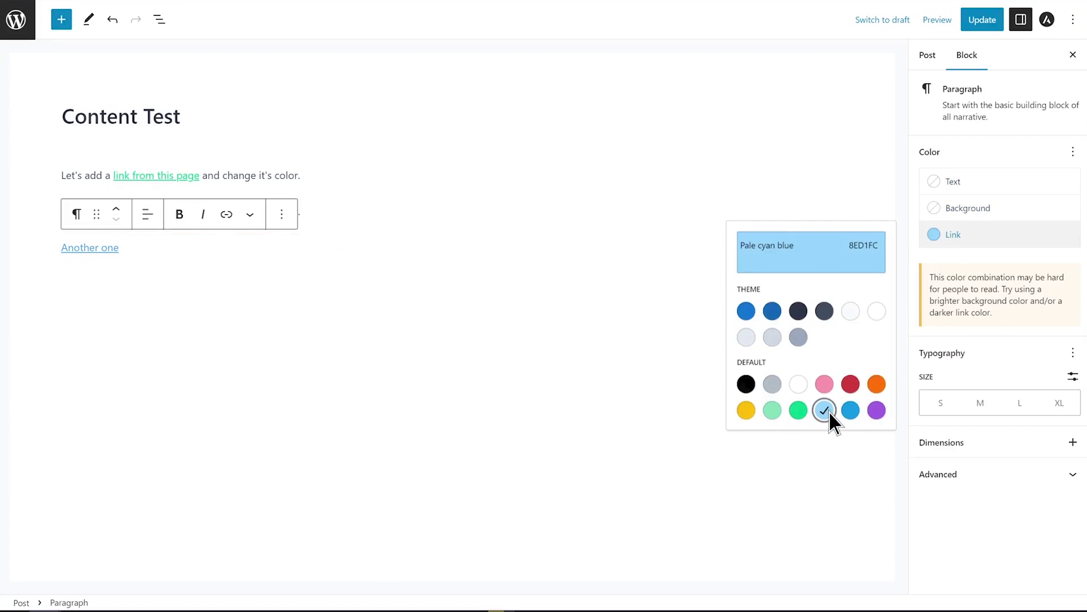
click(773, 410)
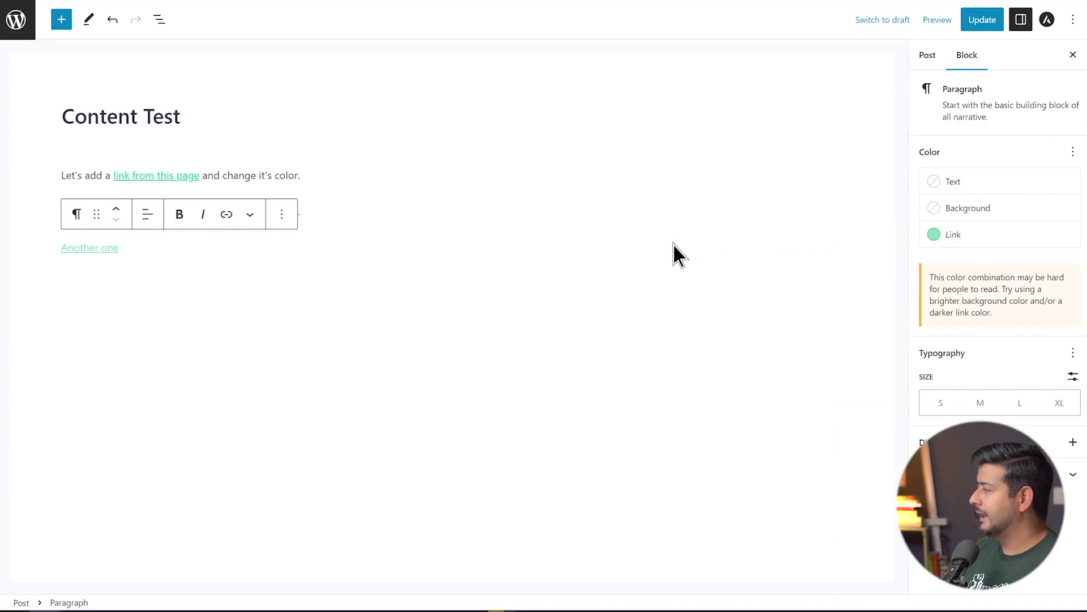
Enlarge the 'Another one' paragraph to a custom 33 px size, update, and reload the live post.
click(1072, 377)
drag(1042, 402, 1030, 406)
click(987, 19)
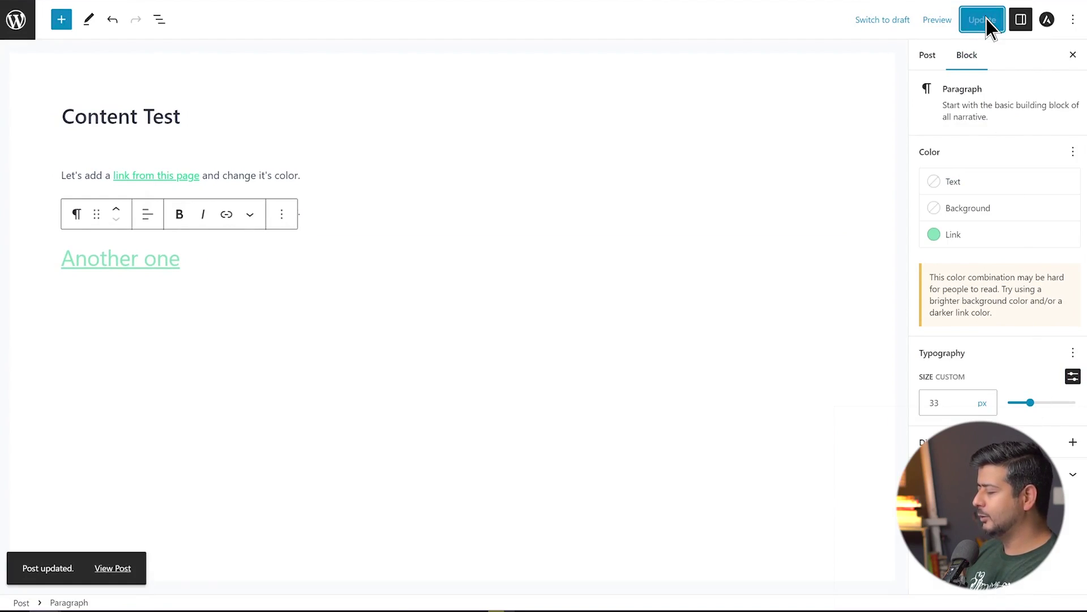
key(ctrl+Tab)
key(F5)
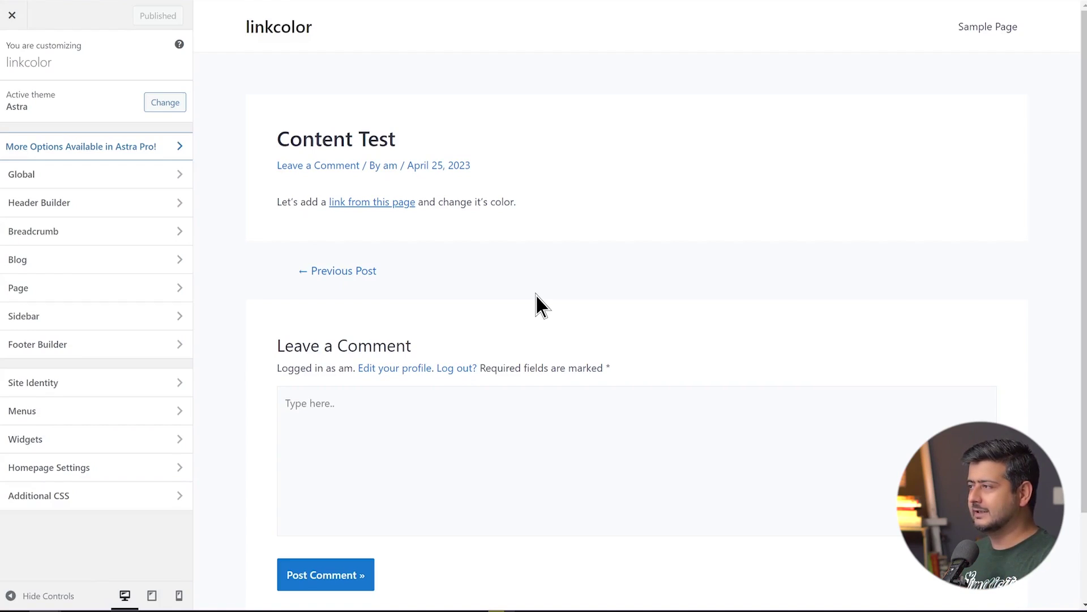
Open the Astra Customizer's Global Colors panel with the Links theme color.
click(72, 173)
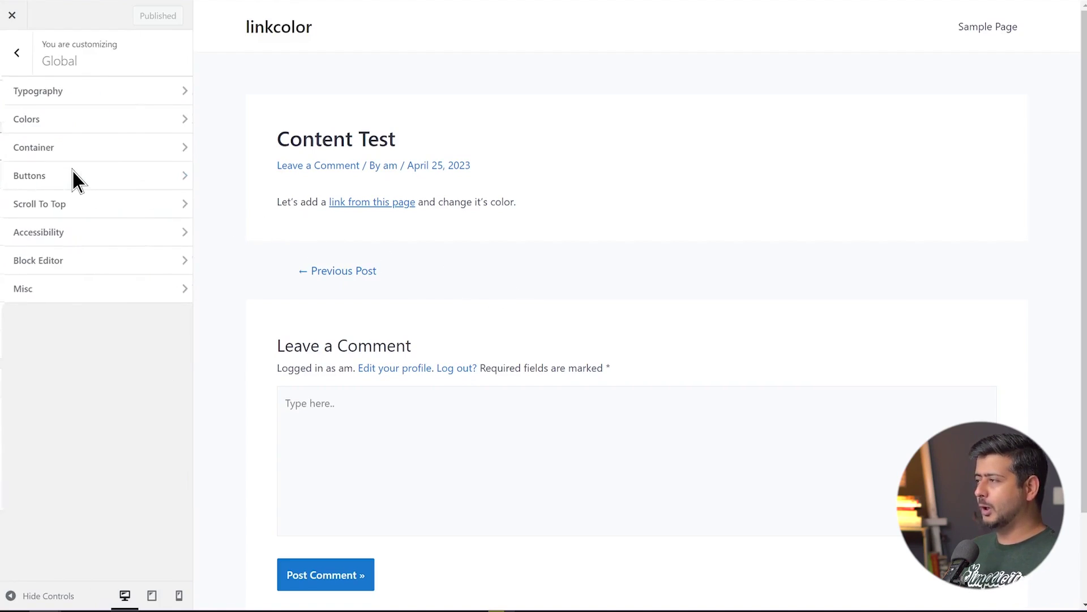
click(80, 117)
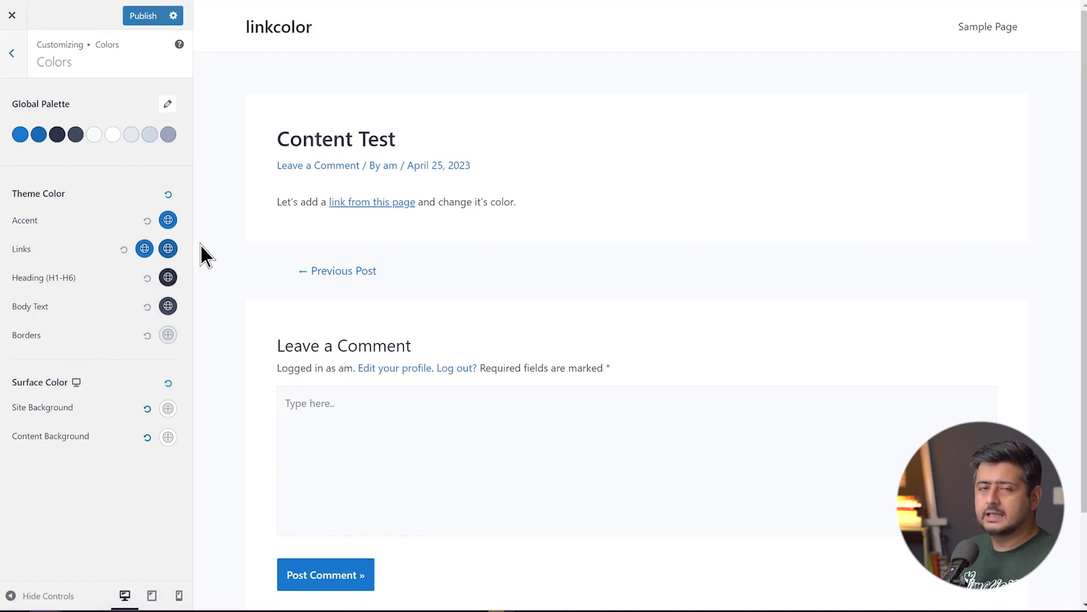
Shift the Links normal color from blue to green 04D13E.
click(171, 253)
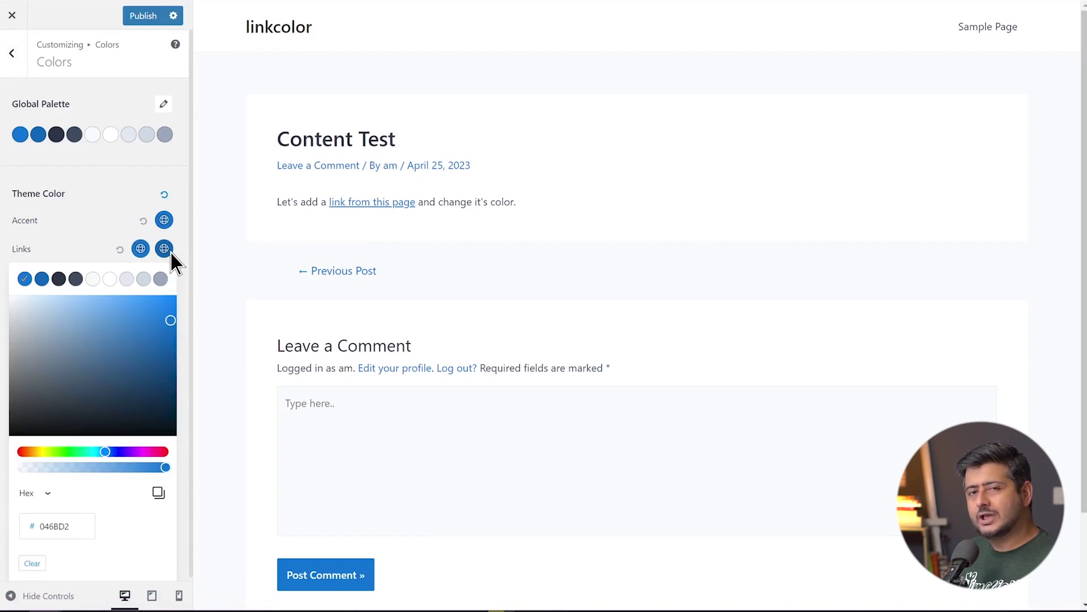
drag(105, 451, 73, 448)
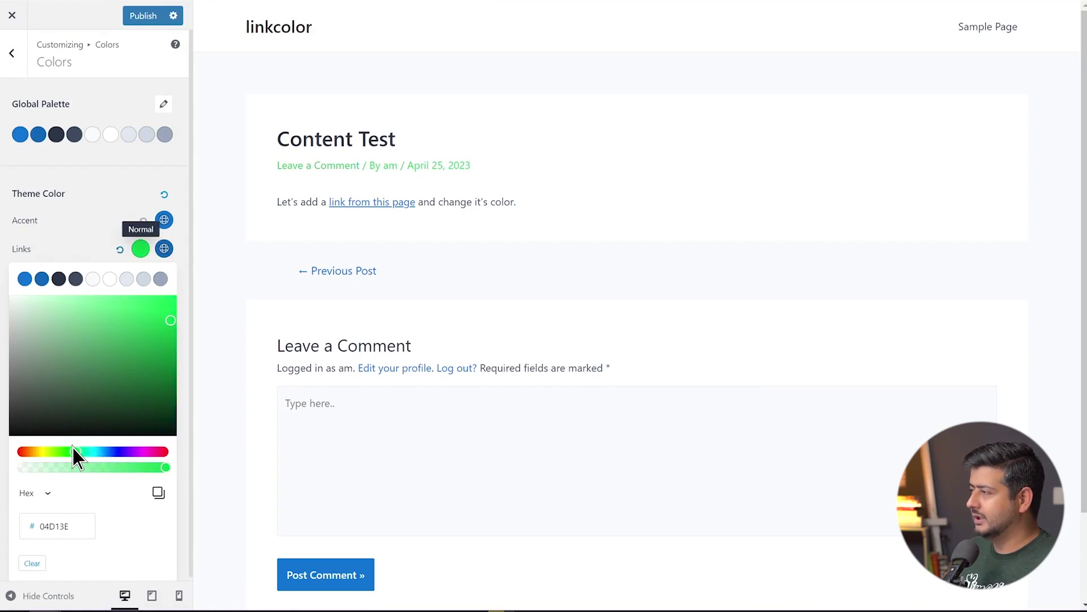
click(41, 279)
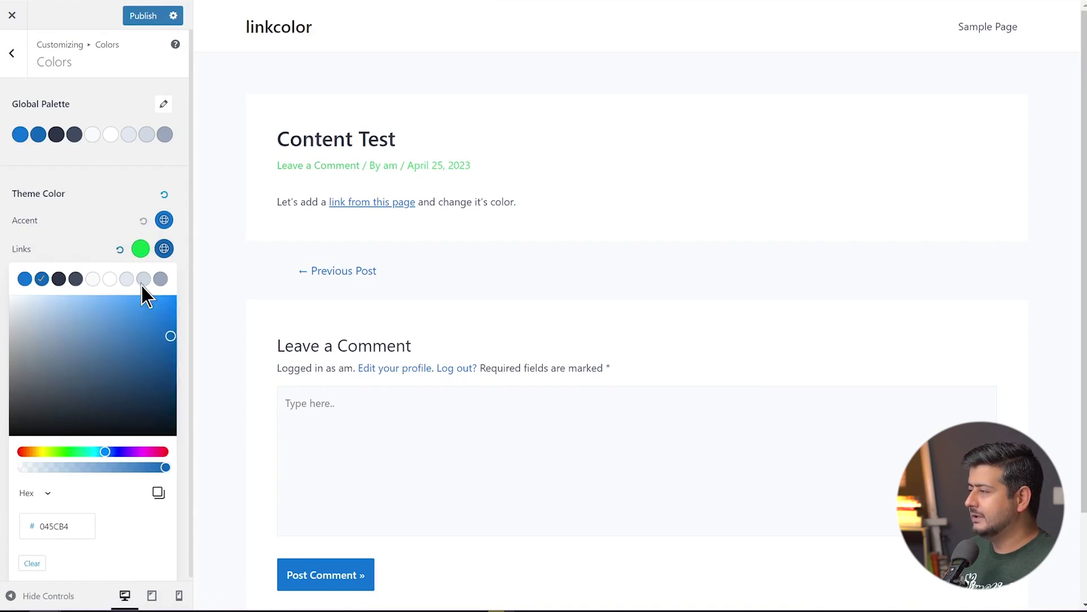
click(141, 249)
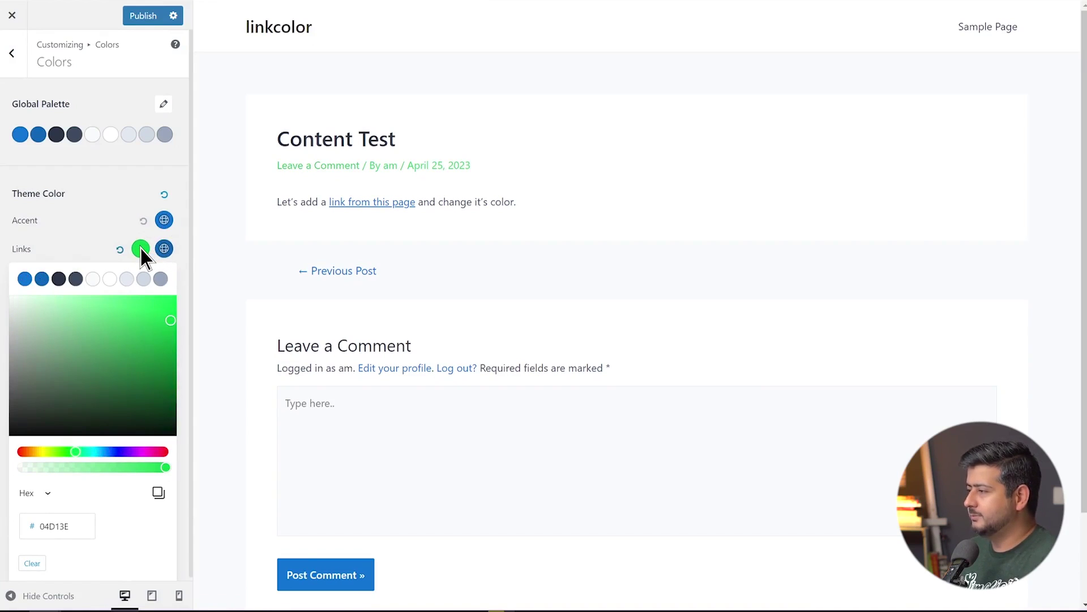
Set the link hover color to a darker green 07B237 and publish the changes.
click(159, 492)
double_click(55, 525)
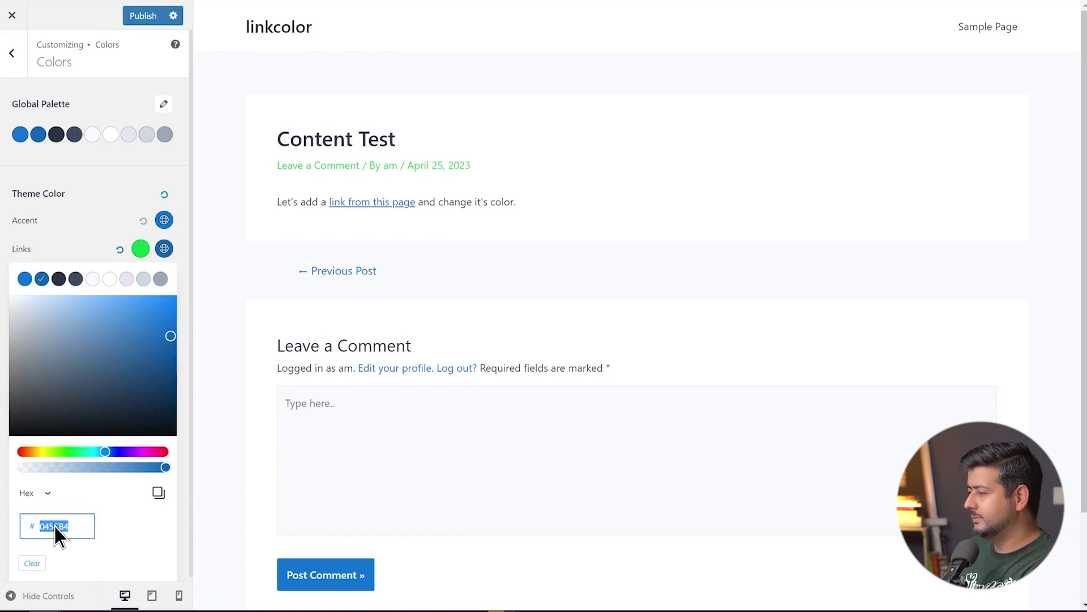
key(ctrl+v)
drag(169, 320, 168, 331)
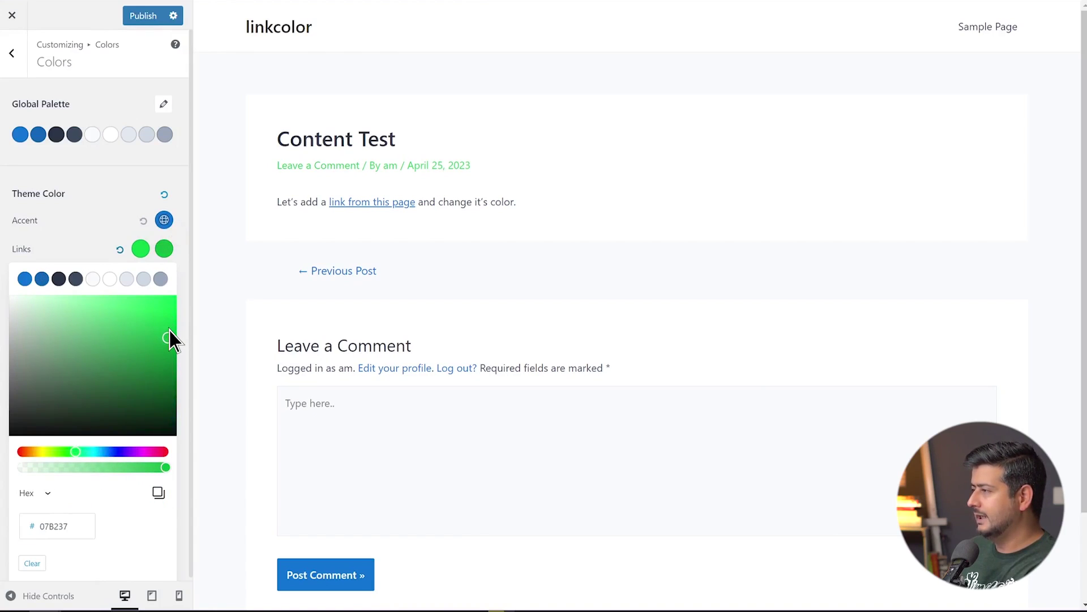
key(Escape)
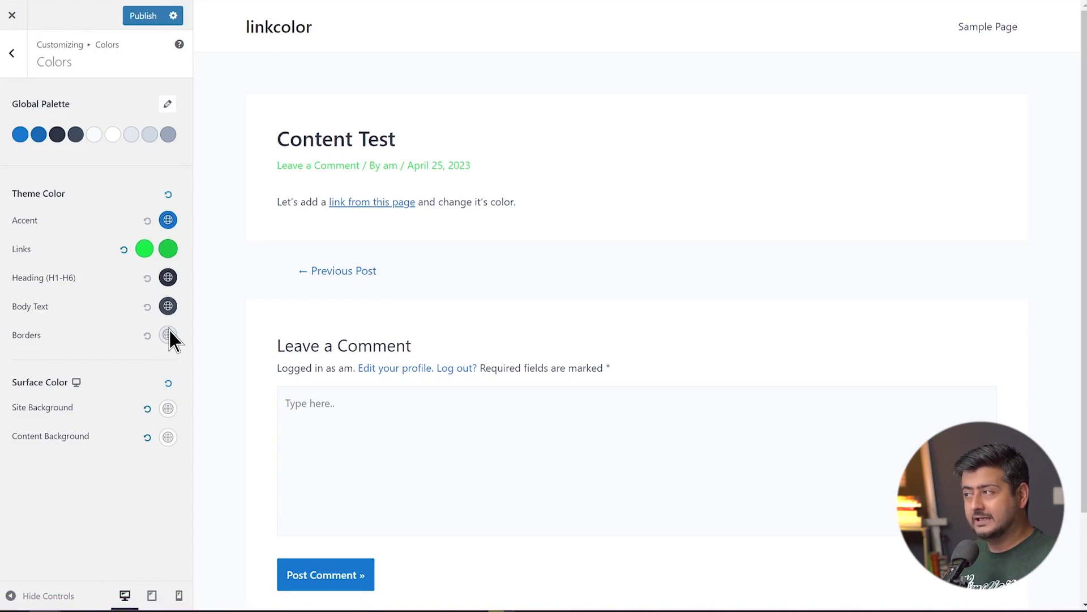
click(139, 18)
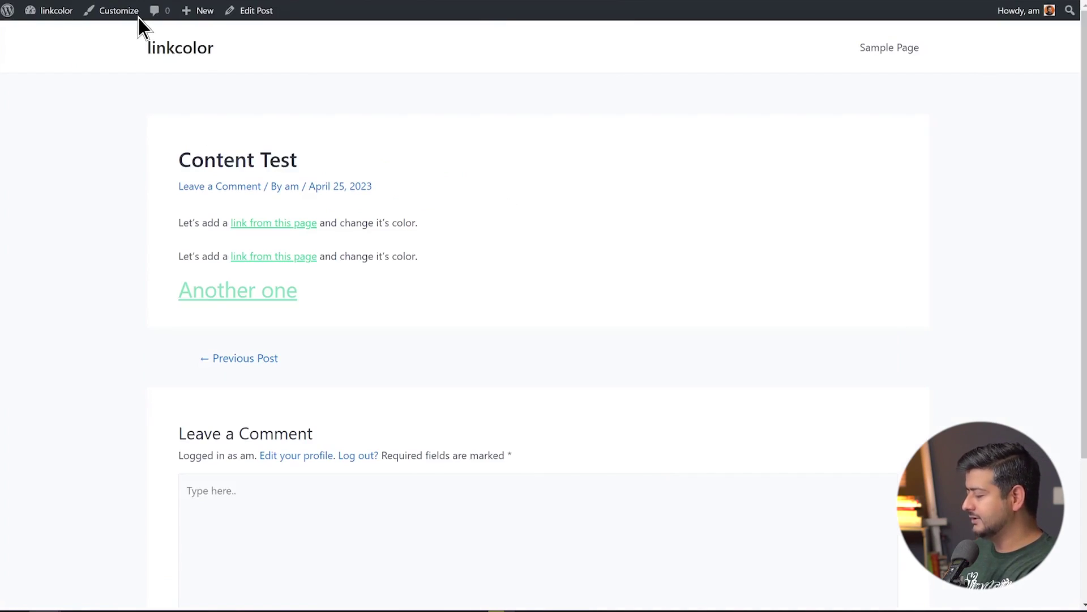
Reload the live Content Test post to confirm its links now appear green.
key(F5)
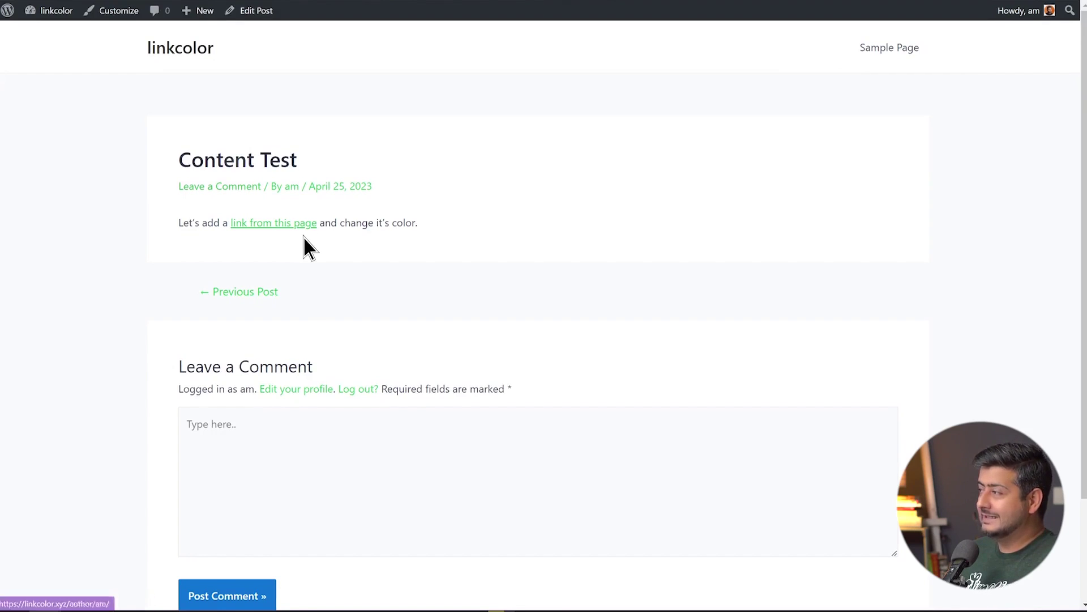
Scroll through the live post to check the green links, including the footer link.
scroll(304, 238, down, 2)
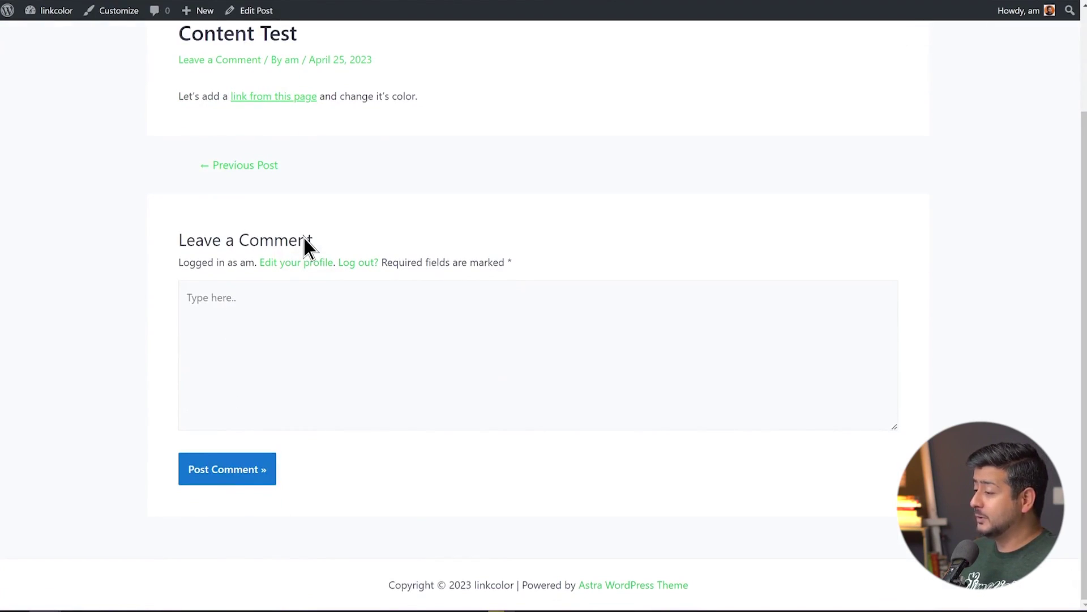
scroll(304, 238, up, 2)
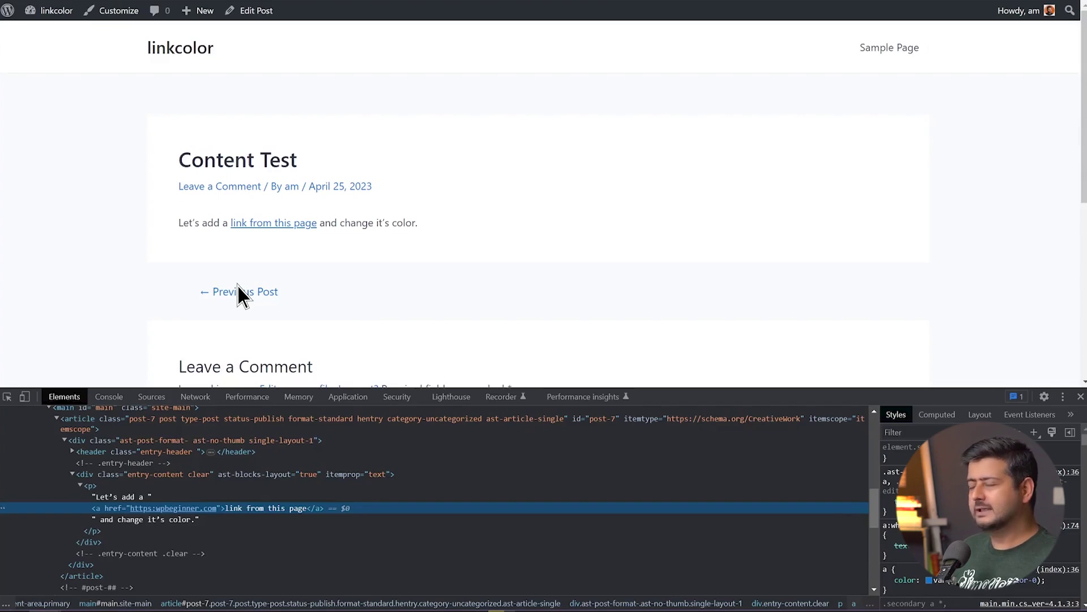
key(ctrl+shift+c)
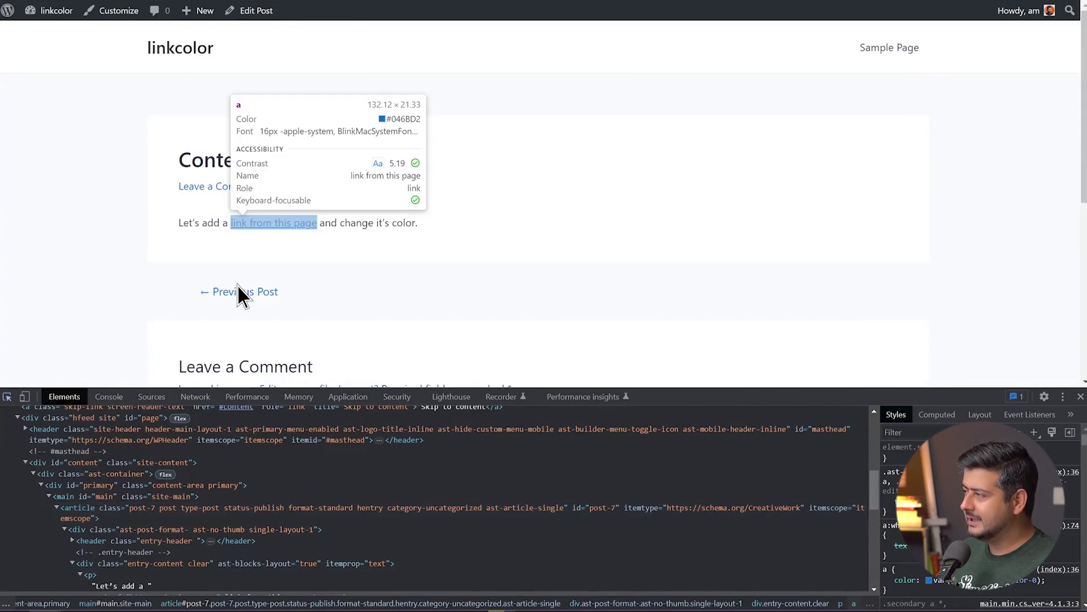
key(Down)
key(Down)
key(Down)
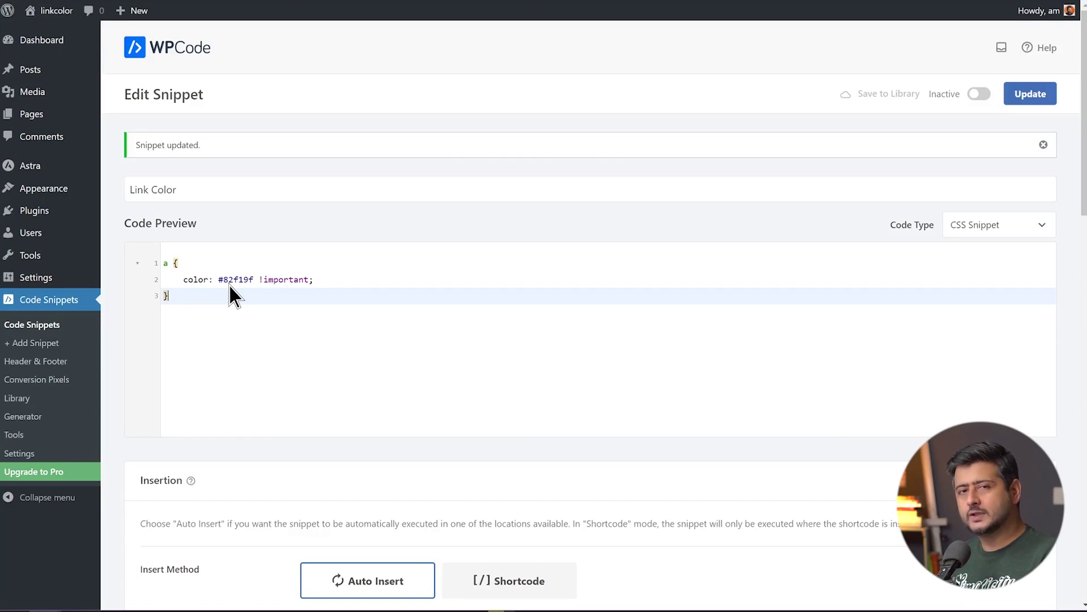
key(ctrl+Tab)
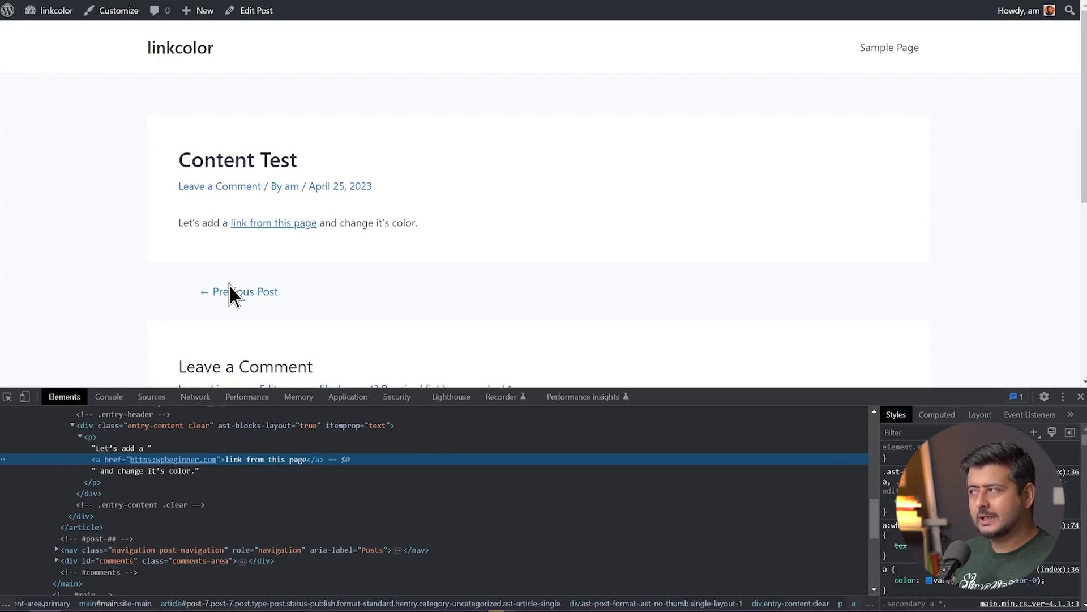
key(ctrl+Tab)
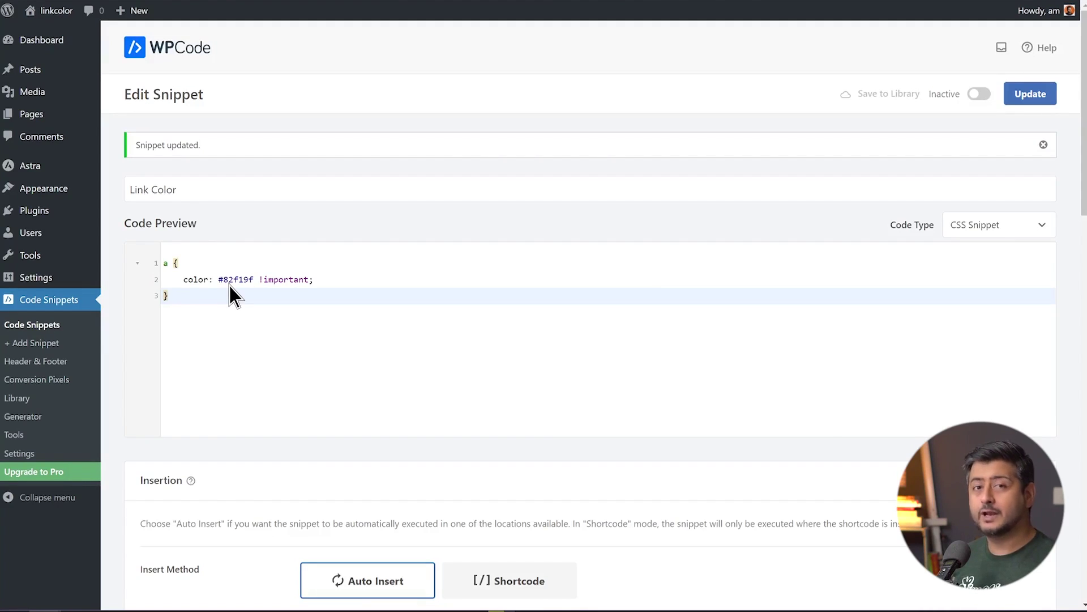
Activate the Link Color snippet, then reload the live Content Test post to see light-green links.
click(979, 92)
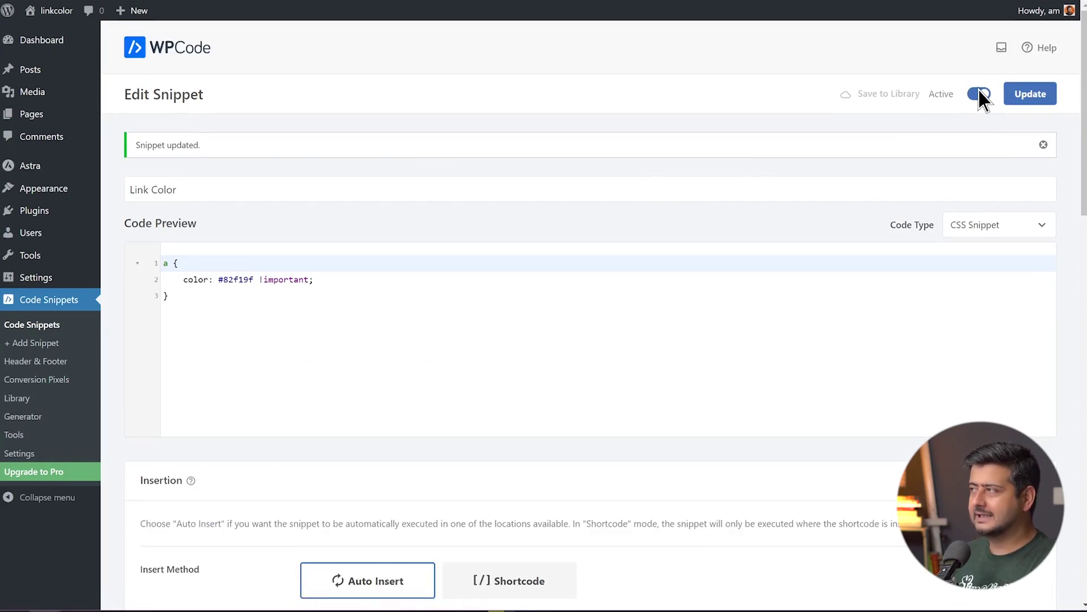
key(ctrl+Tab)
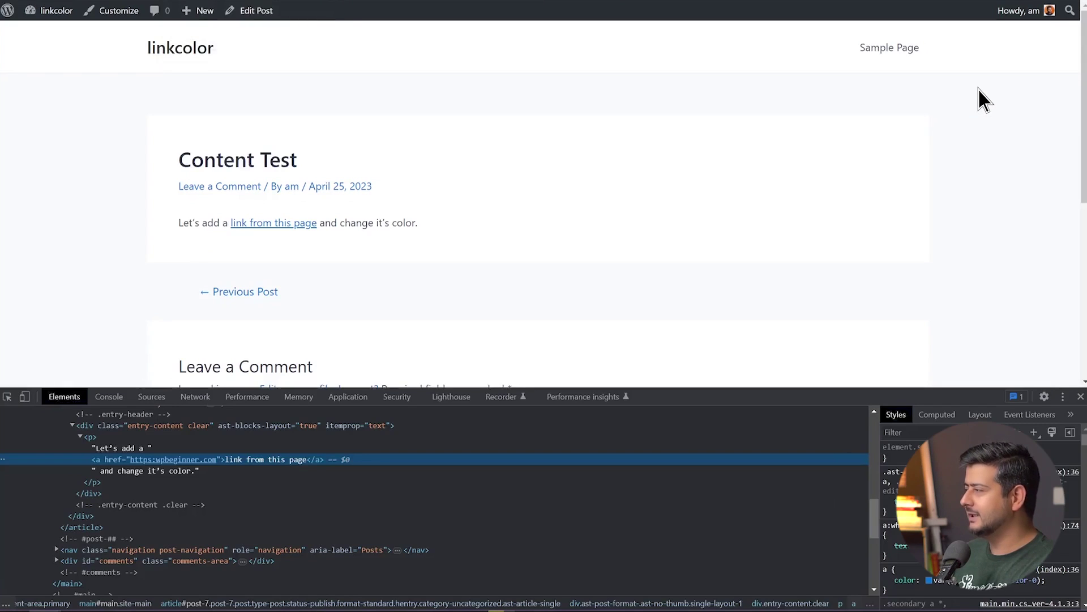
key(F12)
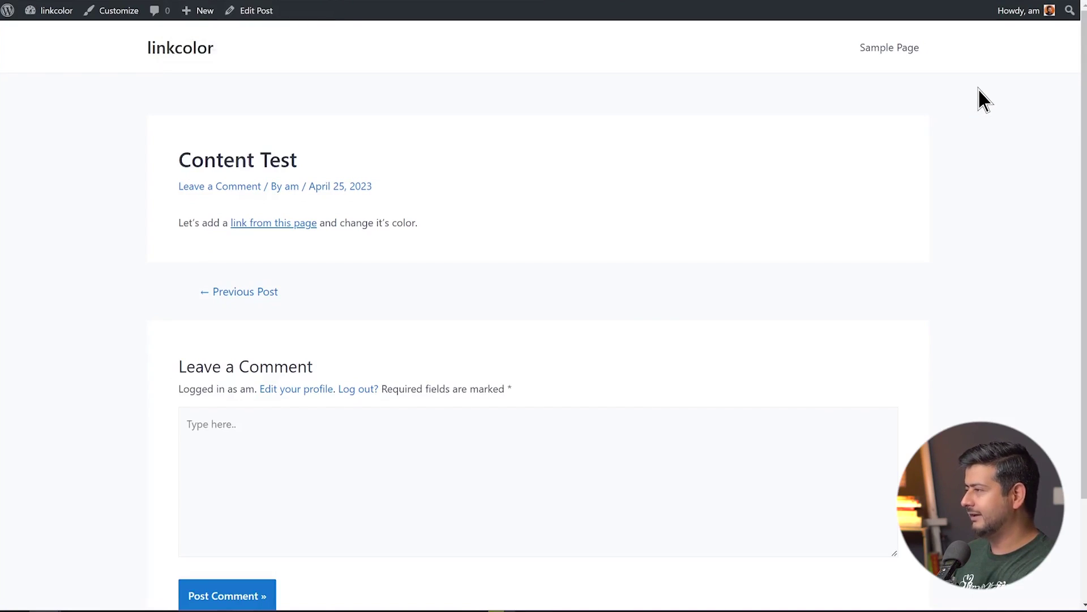
key(F5)
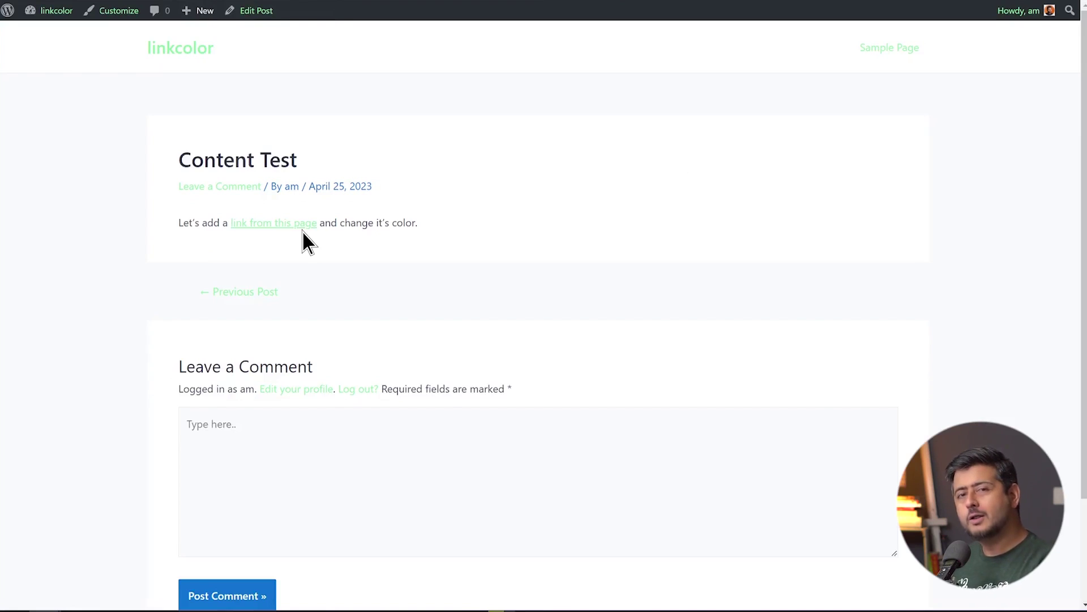